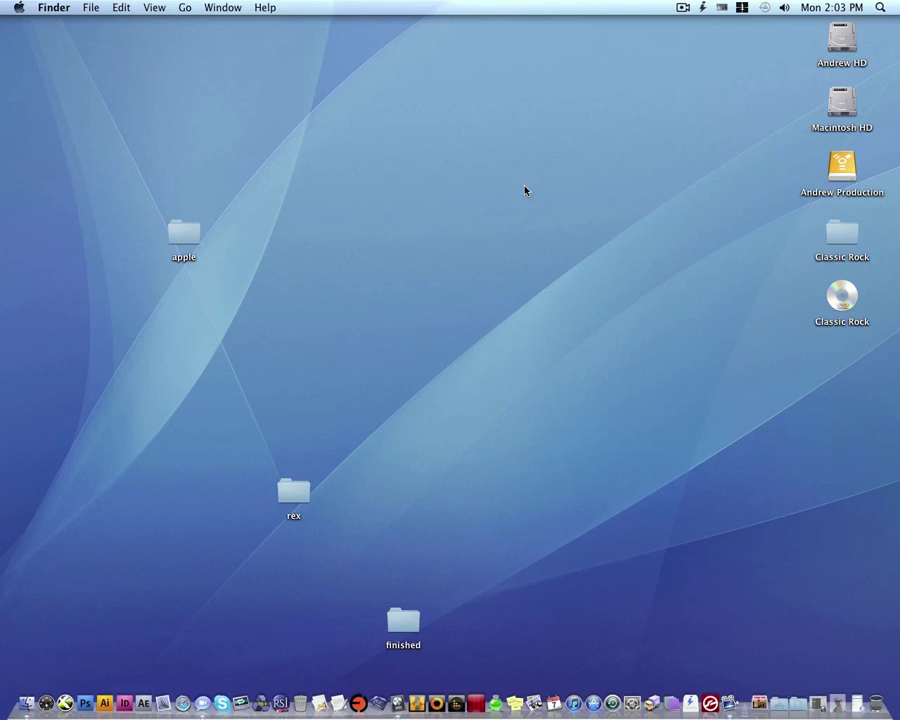
- Open the Classic Rock disc, arrange its window and select the Classic Rock - APPLE LOOPS folder
{"action": "mouse_move", "coordinate": [524, 190]}
{"action": "left_mouse_down"}
{"action": "mouse_move", "coordinate": [150, 610]}
{"action": "mouse_move", "coordinate": [463, 442]}
{"action": "left_mouse_up"}
{"action": "mouse_move", "coordinate": [833, 366]}
{"action": "left_mouse_down"}
{"action": "mouse_move", "coordinate": [756, 210]}
{"action": "mouse_move", "coordinate": [844, 394]}
{"action": "left_mouse_up"}
{"action": "double_click", "coordinate": [836, 313]}
{"action": "mouse_move", "coordinate": [462, 394]}
{"action": "left_mouse_down"}
{"action": "mouse_move", "coordinate": [401, 362]}
{"action": "mouse_move", "coordinate": [379, 366]}
{"action": "left_mouse_up"}
{"action": "mouse_move", "coordinate": [48, 322]}
{"action": "left_mouse_down"}
{"action": "mouse_move", "coordinate": [542, 623]}
{"action": "mouse_move", "coordinate": [580, 607]}
{"action": "left_mouse_up"}
{"action": "left_click_drag", "start_coordinate": [388, 363], "coordinate": [376, 359]}
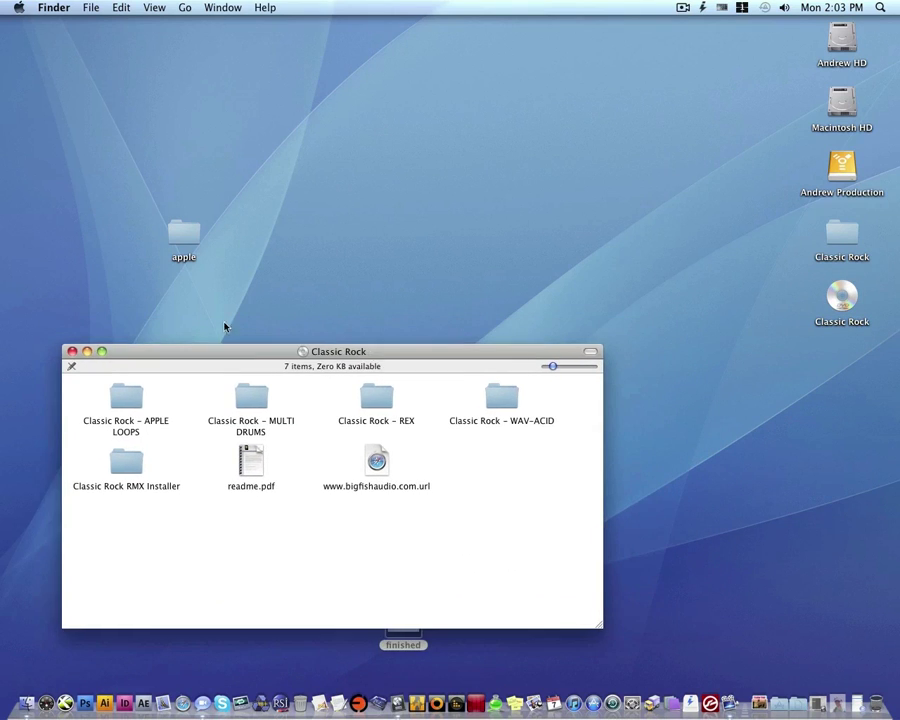
{"action": "mouse_move", "coordinate": [37, 318]}
{"action": "left_mouse_down"}
{"action": "mouse_move", "coordinate": [607, 601]}
{"action": "mouse_move", "coordinate": [557, 581]}
{"action": "mouse_move", "coordinate": [547, 523]}
{"action": "left_mouse_up"}
{"action": "left_click", "coordinate": [137, 396]}
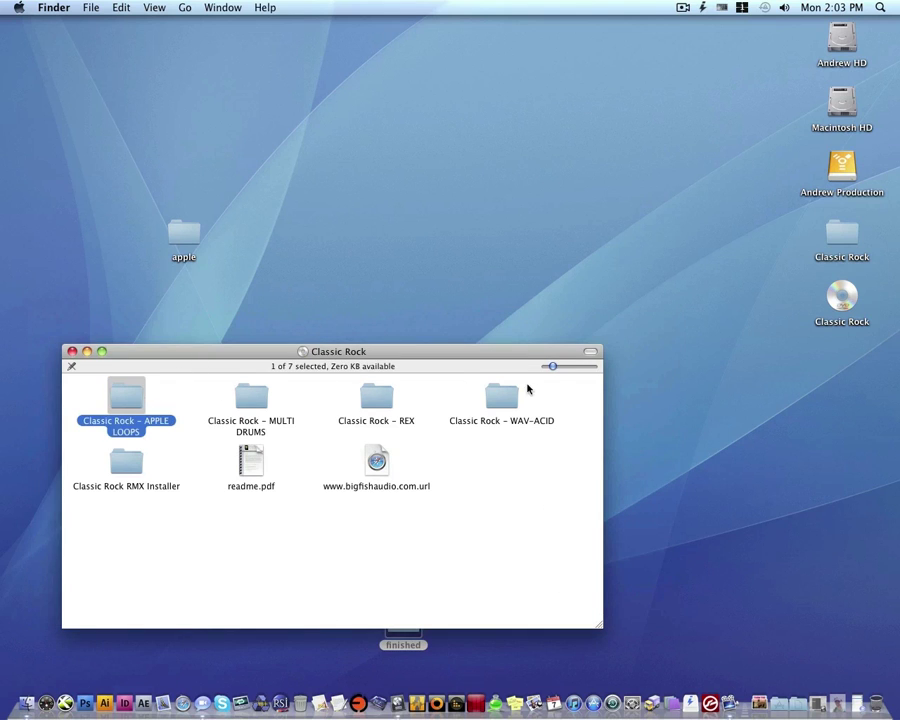
- Open the desktop Classic Rock folder beside the disc window and inspect the xdgp01_apple.zip archive
{"action": "double_click", "coordinate": [842, 235]}
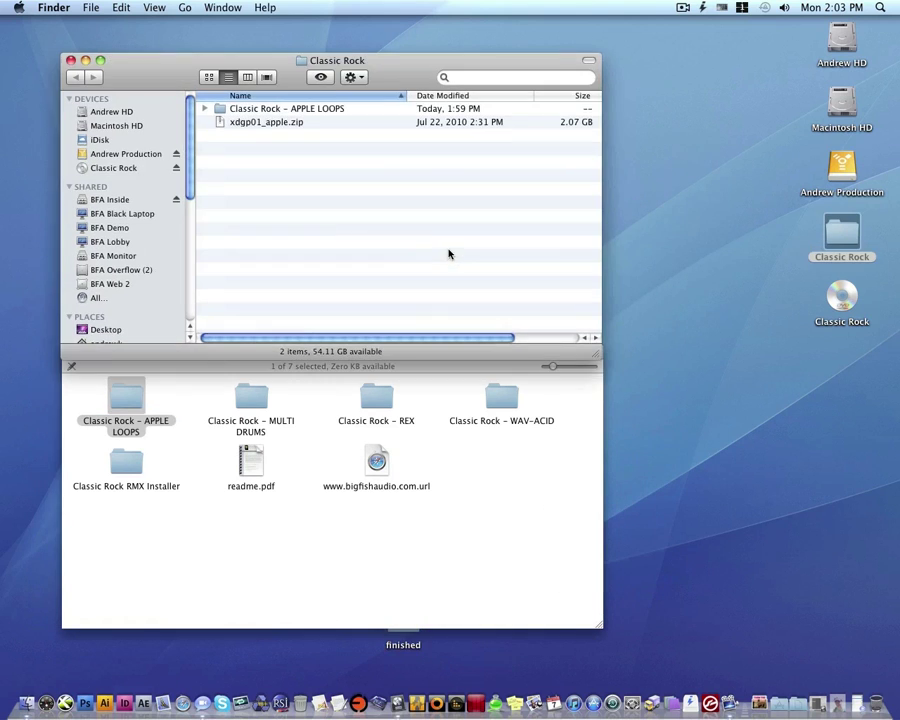
{"action": "left_click_drag", "start_coordinate": [395, 74], "coordinate": [390, 54]}
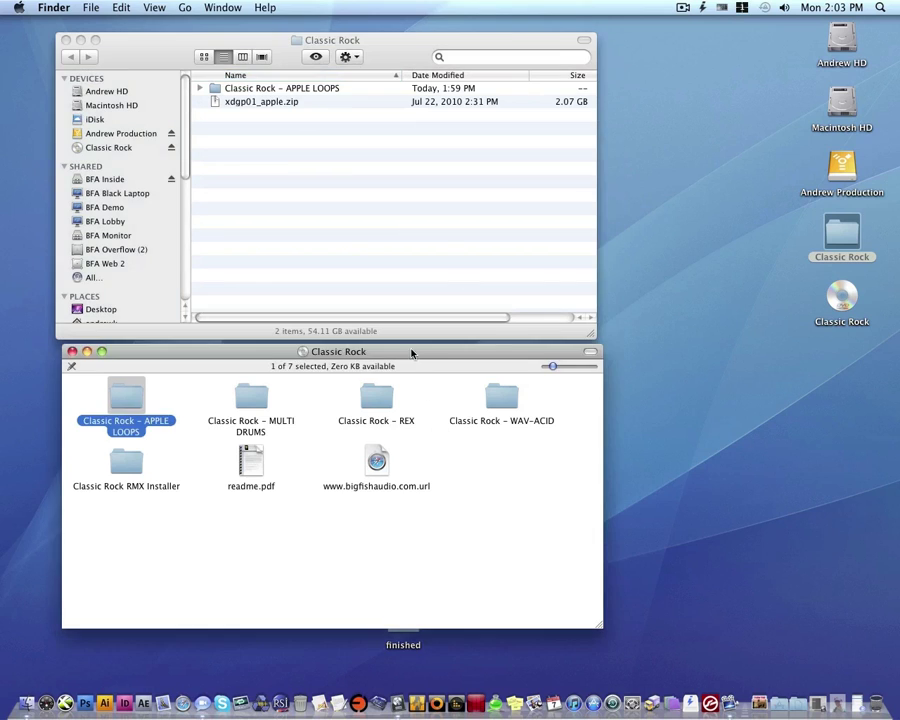
{"action": "left_click_drag", "start_coordinate": [412, 350], "coordinate": [516, 368]}
{"action": "left_click", "coordinate": [278, 121]}
{"action": "left_click", "coordinate": [268, 104]}
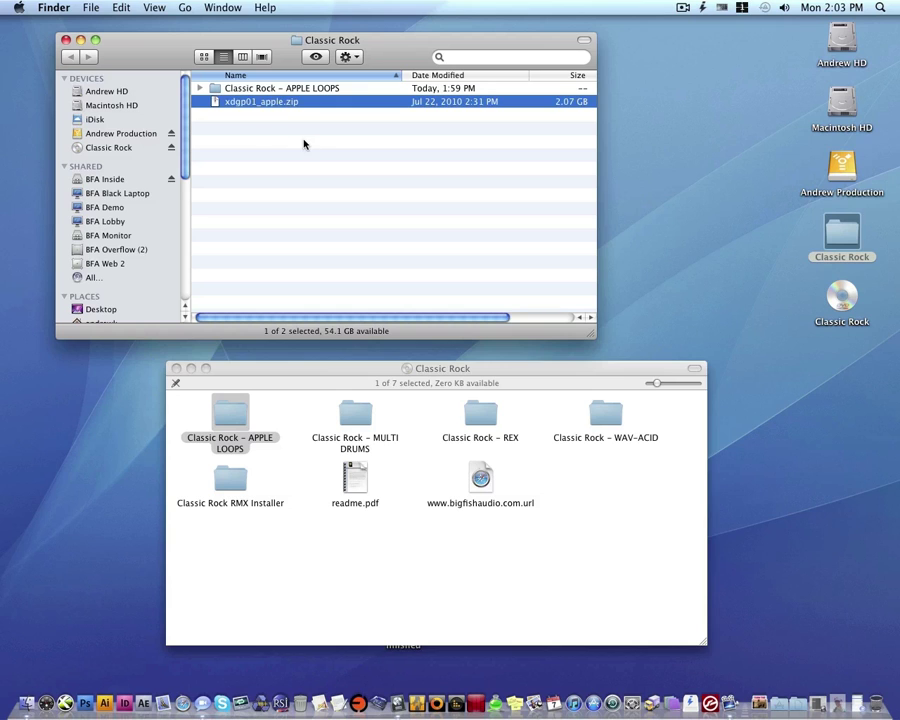
{"action": "mouse_move", "coordinate": [370, 58]}
{"action": "left_mouse_down"}
{"action": "mouse_move", "coordinate": [357, 71]}
{"action": "mouse_move", "coordinate": [350, 54]}
{"action": "left_mouse_up"}
{"action": "left_click", "coordinate": [325, 187]}
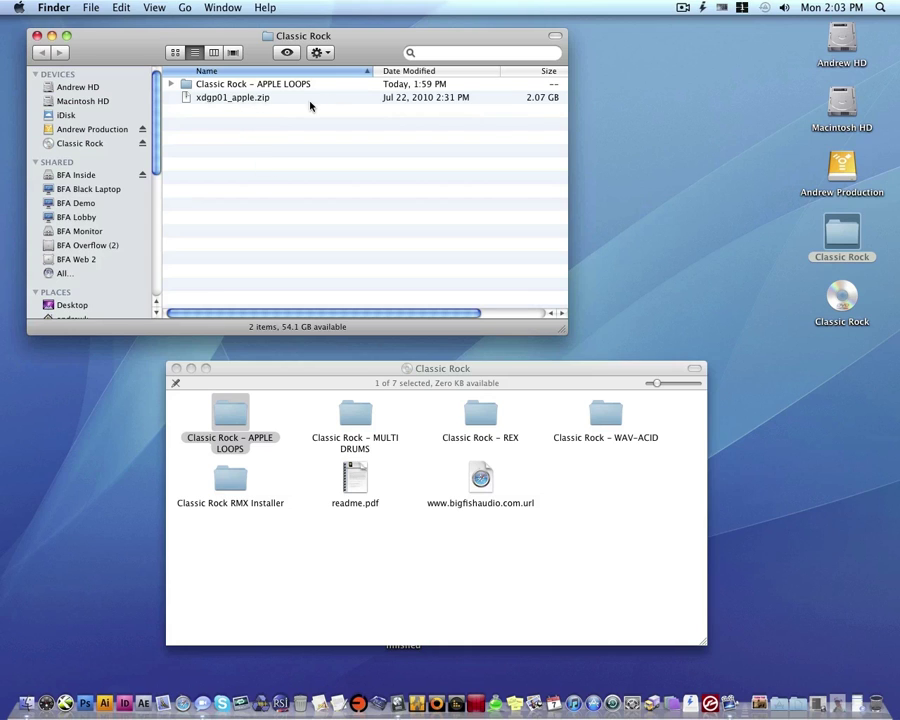
{"action": "left_click_drag", "start_coordinate": [350, 57], "coordinate": [348, 79]}
- Compare the APPLE LOOPS folders in the disc and Classic Rock windows, then clear the selections
{"action": "left_click_drag", "start_coordinate": [318, 368], "coordinate": [301, 370]}
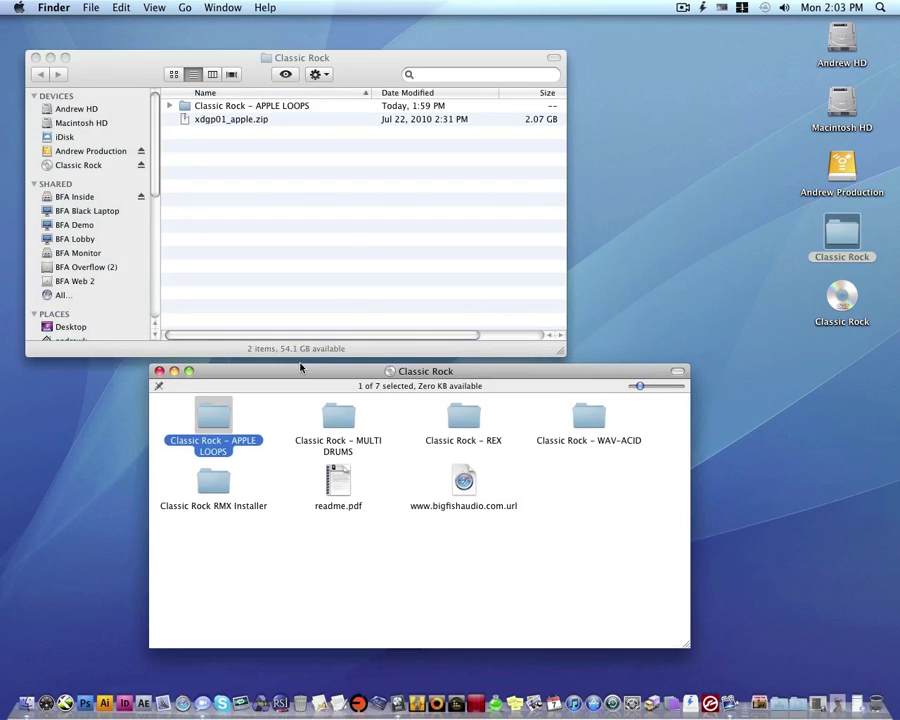
{"action": "left_click", "coordinate": [240, 422]}
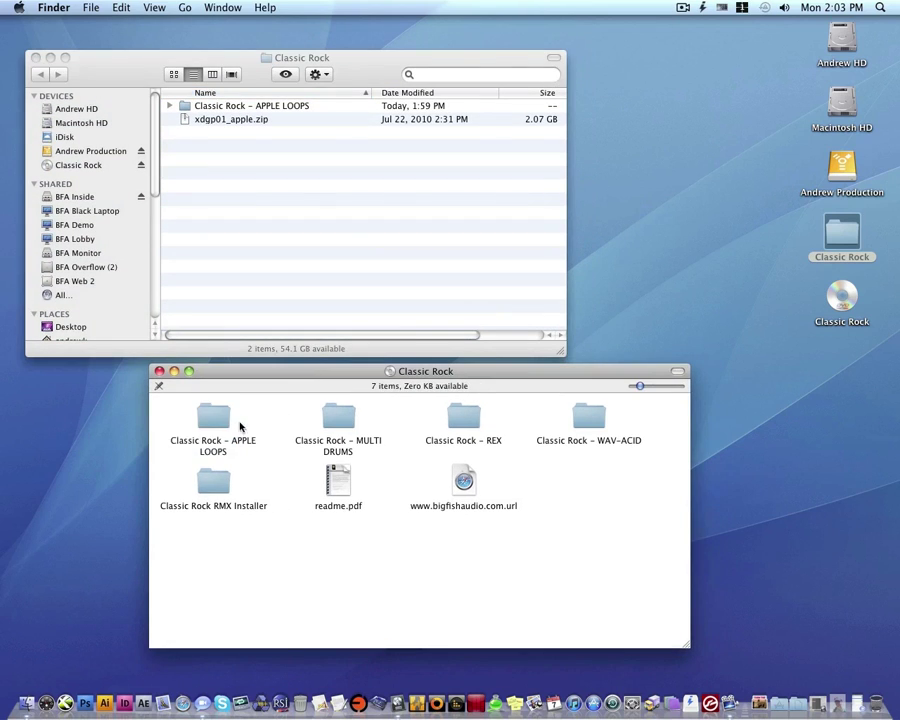
{"action": "left_click", "coordinate": [269, 119]}
{"action": "left_click", "coordinate": [270, 108]}
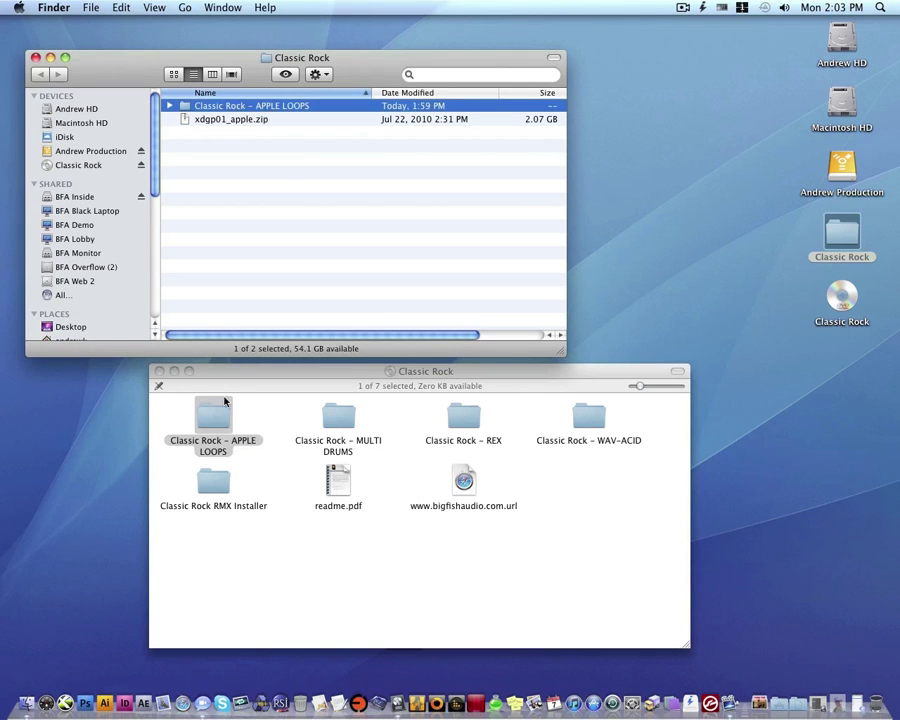
{"action": "left_click", "coordinate": [276, 373]}
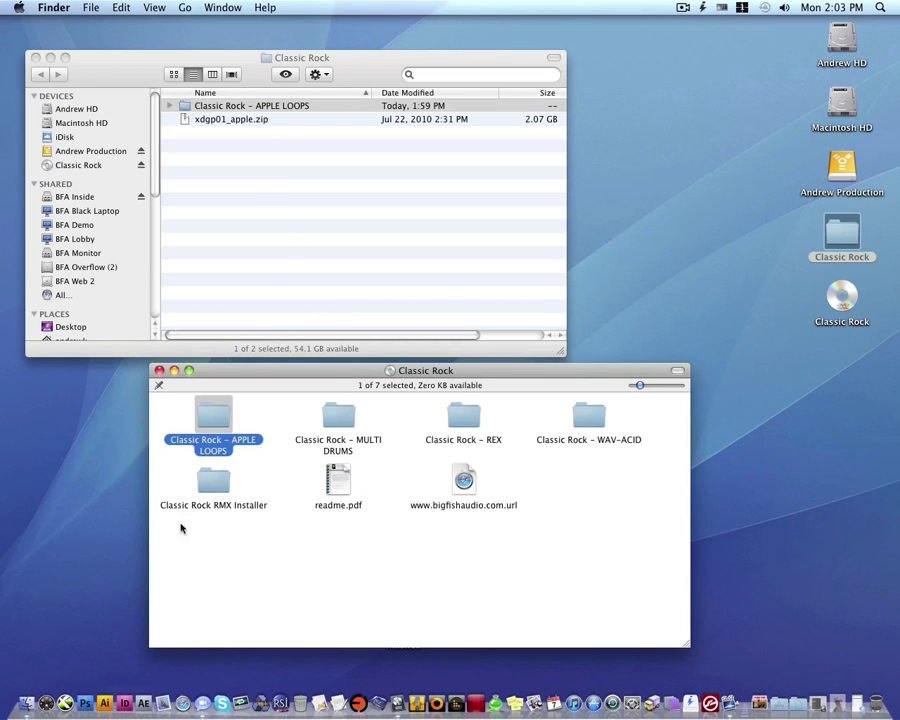
{"action": "left_click", "coordinate": [251, 404]}
{"action": "left_click_drag", "start_coordinate": [295, 384], "coordinate": [292, 394]}
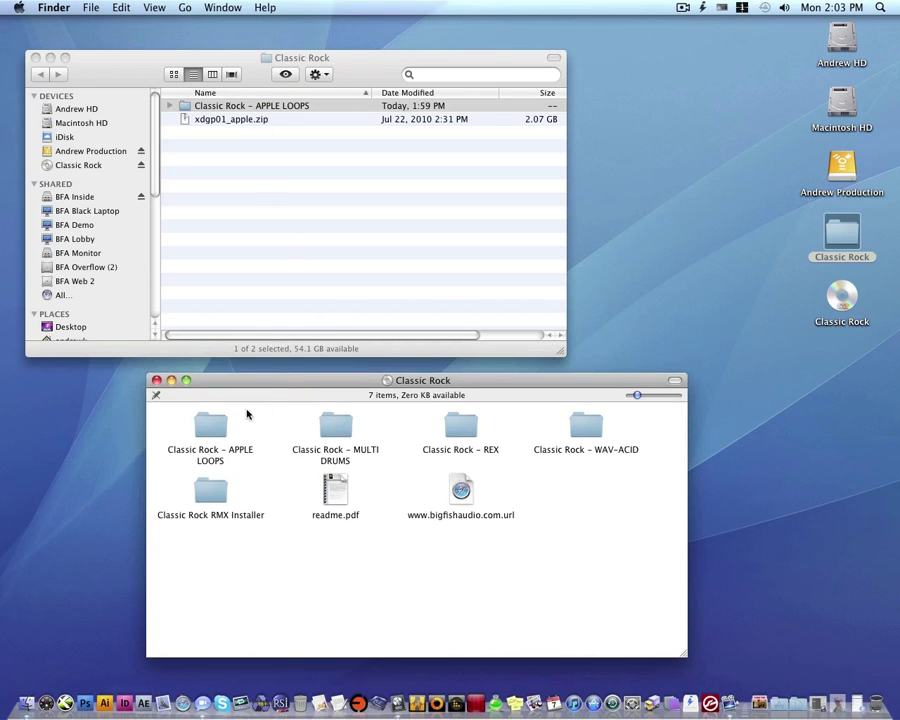
- Close both the disc window and the Classic Rock folder window, leaving the desktop clear
{"action": "left_click", "coordinate": [333, 165]}
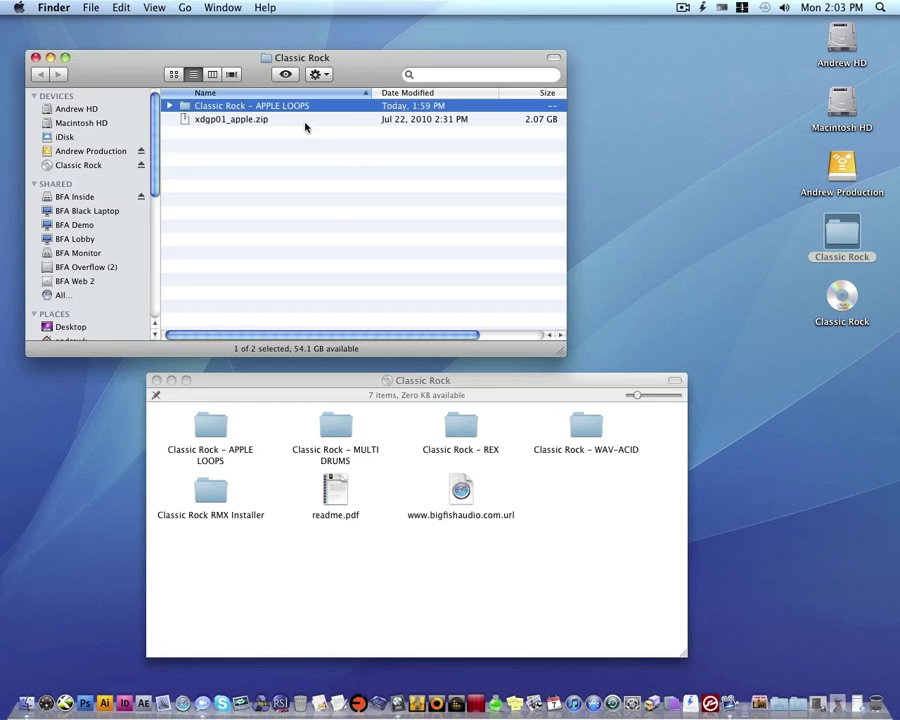
{"action": "left_click", "coordinate": [200, 380]}
{"action": "left_click", "coordinate": [156, 380]}
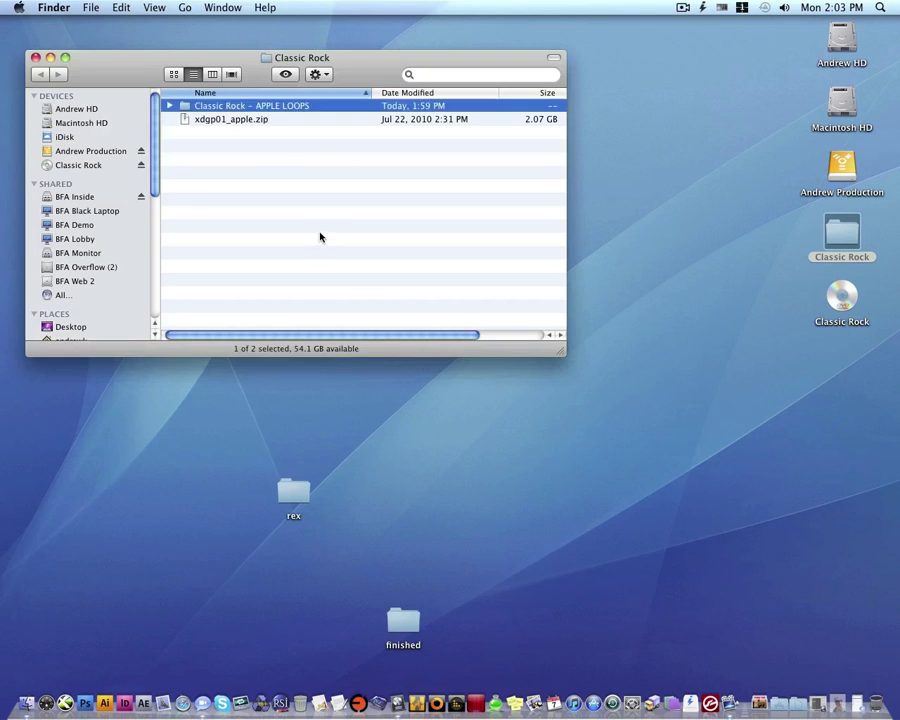
{"action": "left_click", "coordinate": [320, 237]}
{"action": "left_click", "coordinate": [35, 57]}
{"action": "left_click", "coordinate": [88, 127]}
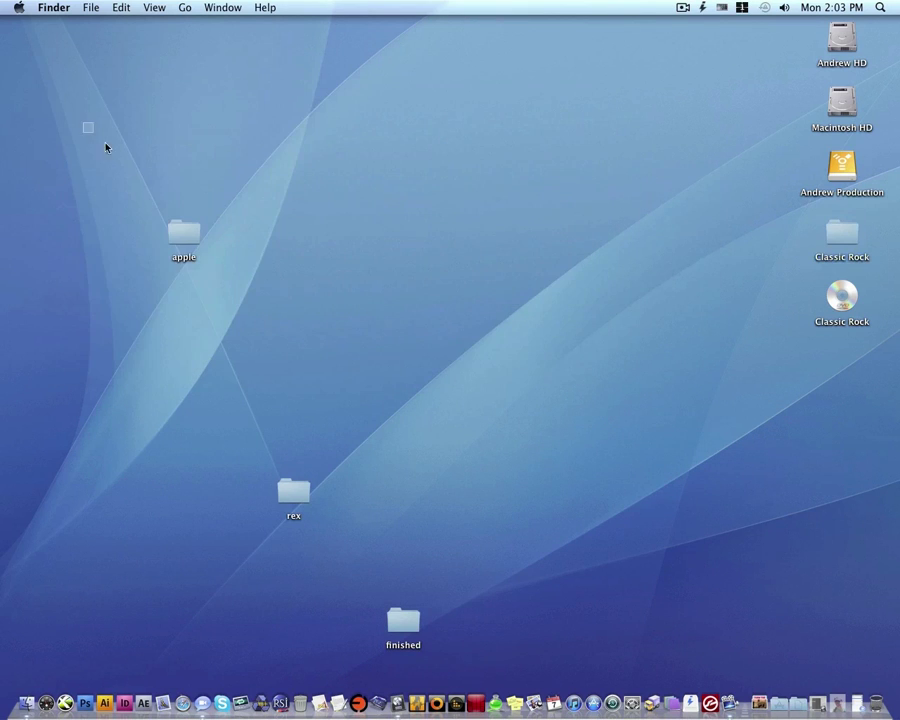
- Select and then deselect both Classic Rock icons on the desktop
{"action": "left_click_drag", "start_coordinate": [877, 412], "coordinate": [771, 263]}
{"action": "left_click_drag", "start_coordinate": [725, 229], "coordinate": [781, 333]}
{"action": "left_click_drag", "start_coordinate": [837, 388], "coordinate": [775, 256]}
{"action": "left_click", "coordinate": [775, 256]}
- Launch Logic Pro and cycle through the Loop, File, Library and Bin browsers with O, F, Y, B
{"action": "left_click", "coordinate": [397, 688]}
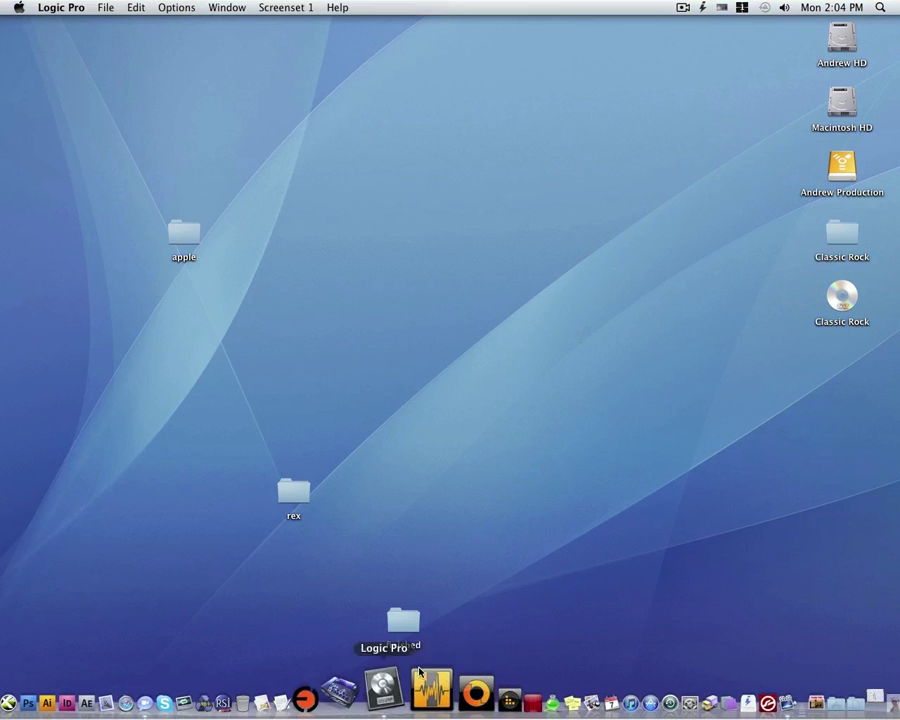
{"action": "left_click", "coordinate": [765, 50]}
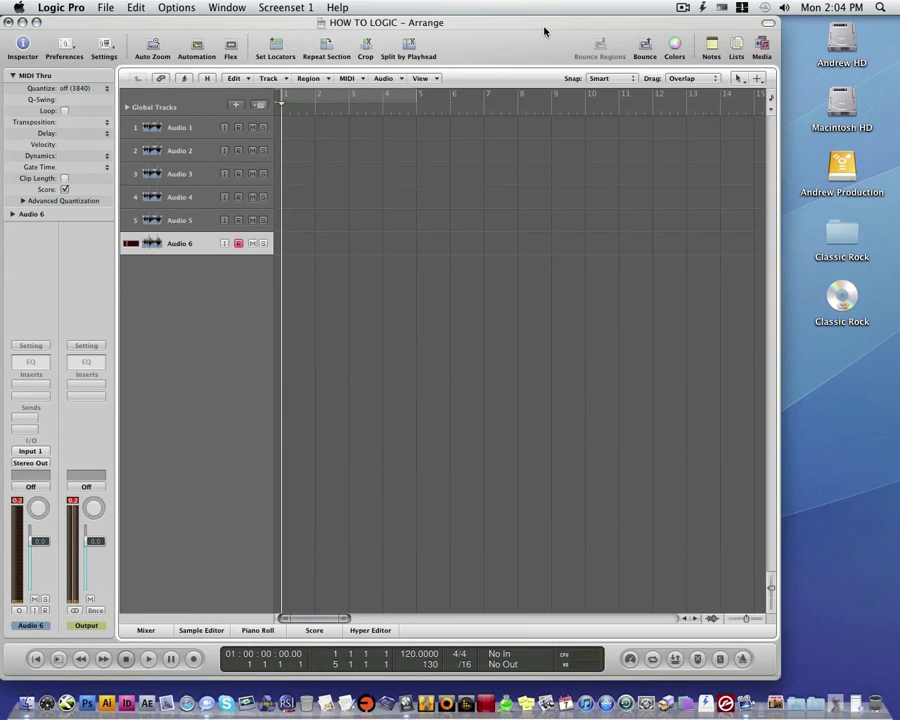
{"action": "left_click_drag", "start_coordinate": [534, 26], "coordinate": [538, 28]}
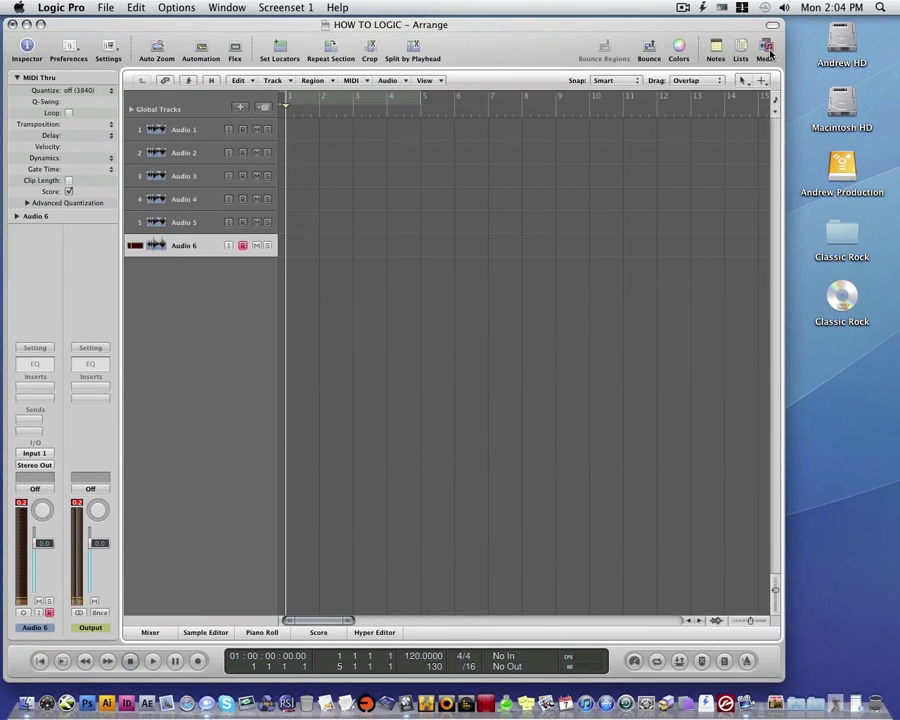
{"action": "key", "text": "o"}
{"action": "key", "text": "f"}
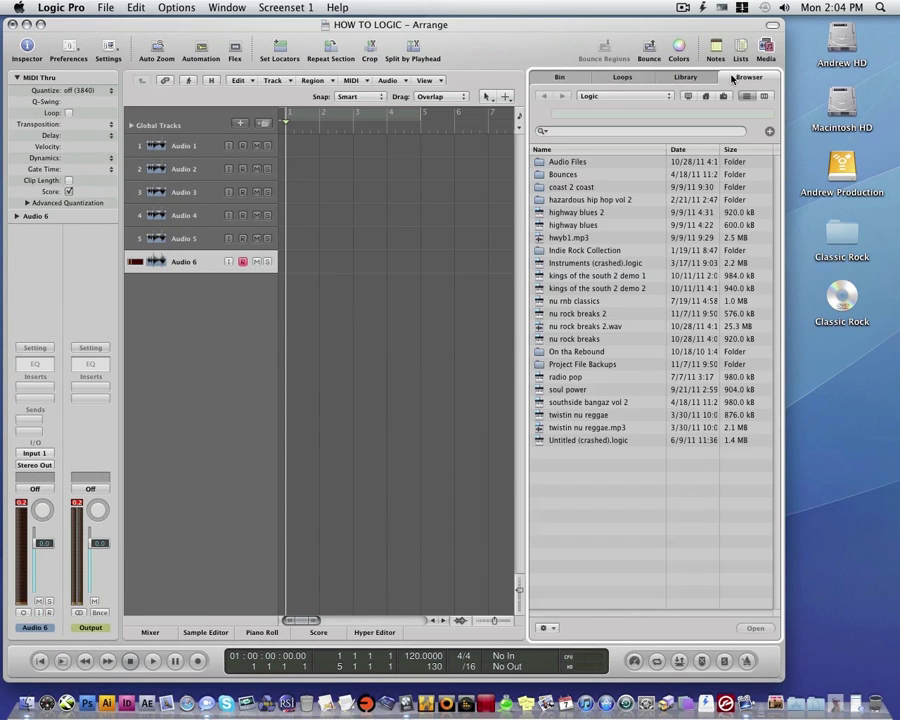
{"action": "key", "text": "y"}
{"action": "key", "text": "b"}
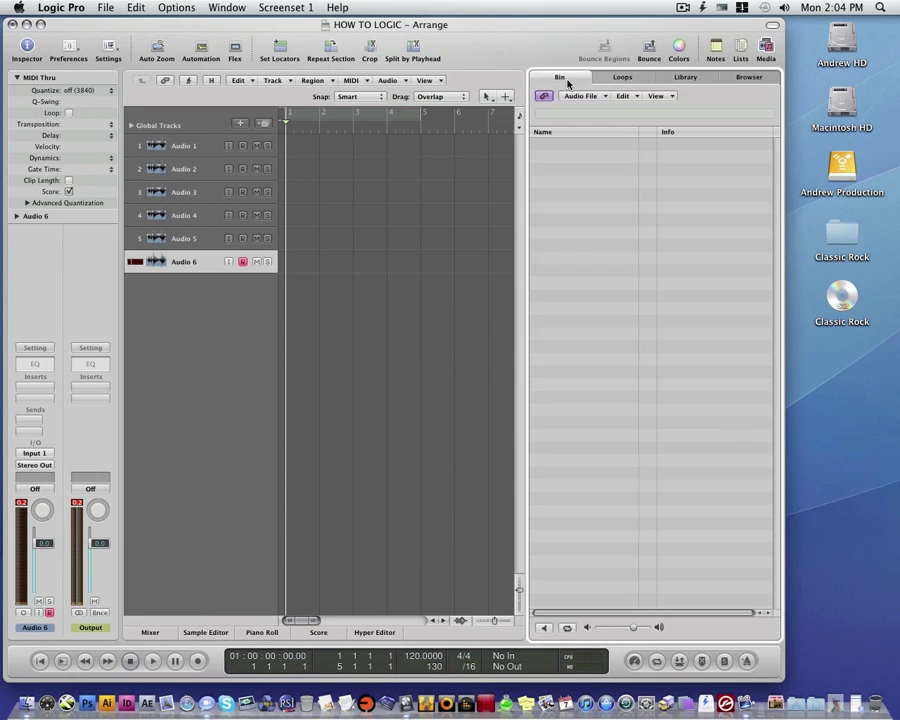
- Switch between the Library, File and Loop browsers and reset the loop keyword filters
{"action": "left_click", "coordinate": [676, 80]}
{"action": "left_click", "coordinate": [720, 79]}
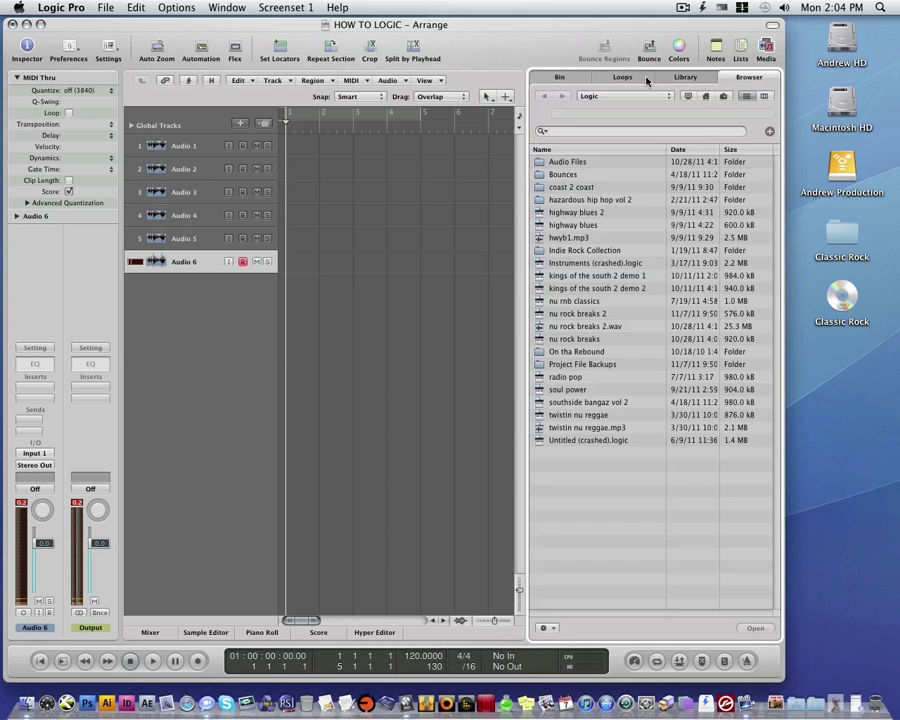
{"action": "left_click", "coordinate": [618, 78]}
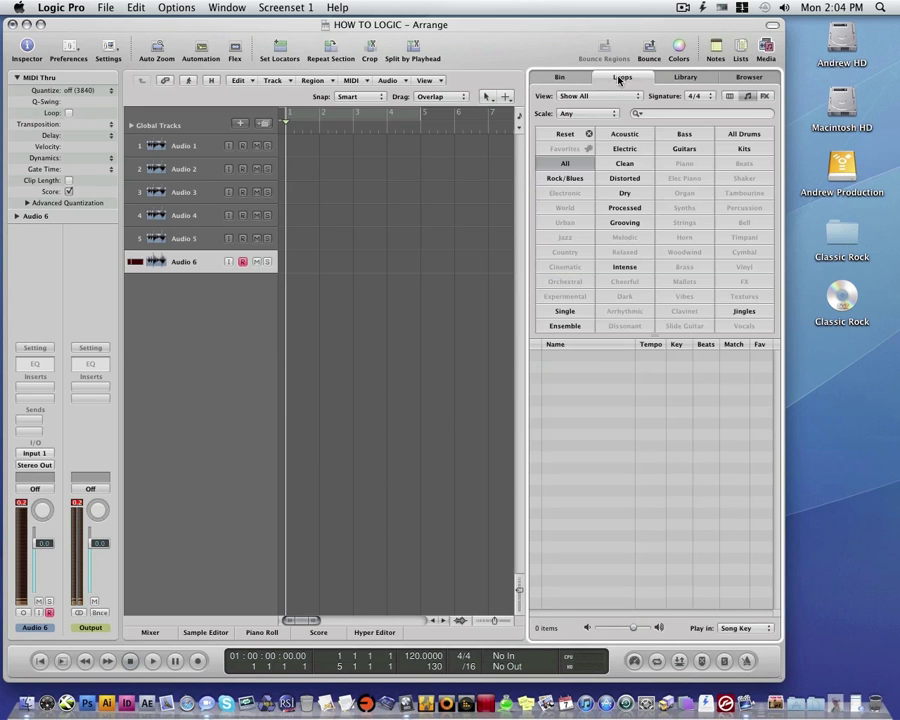
{"action": "left_click", "coordinate": [572, 136]}
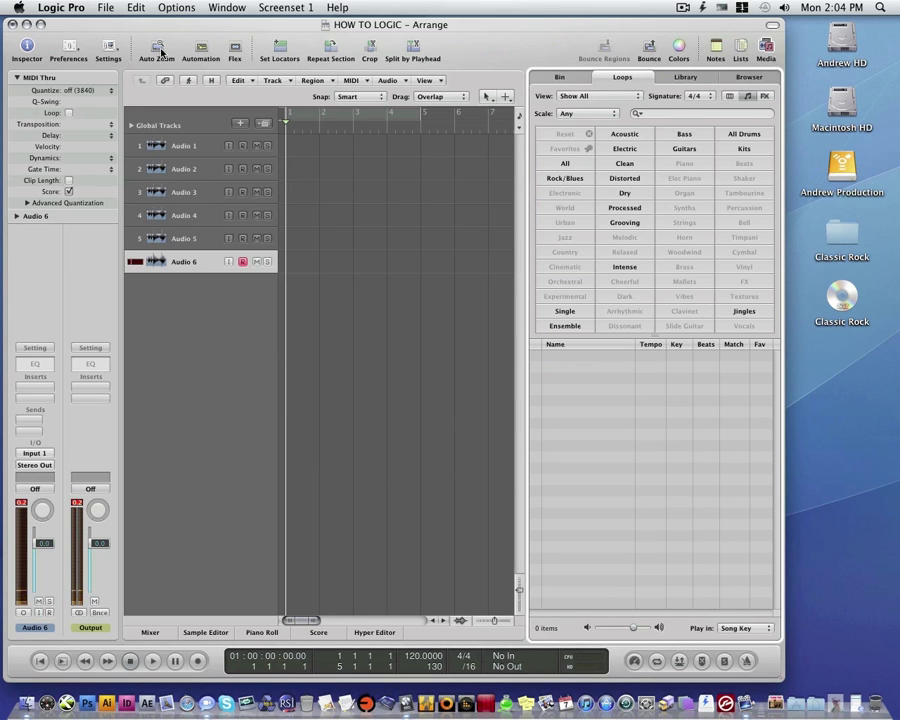
- Toggle the toolbar and media panel, ending with the Apple Loops browser showing zero loops
{"action": "left_click", "coordinate": [772, 25]}
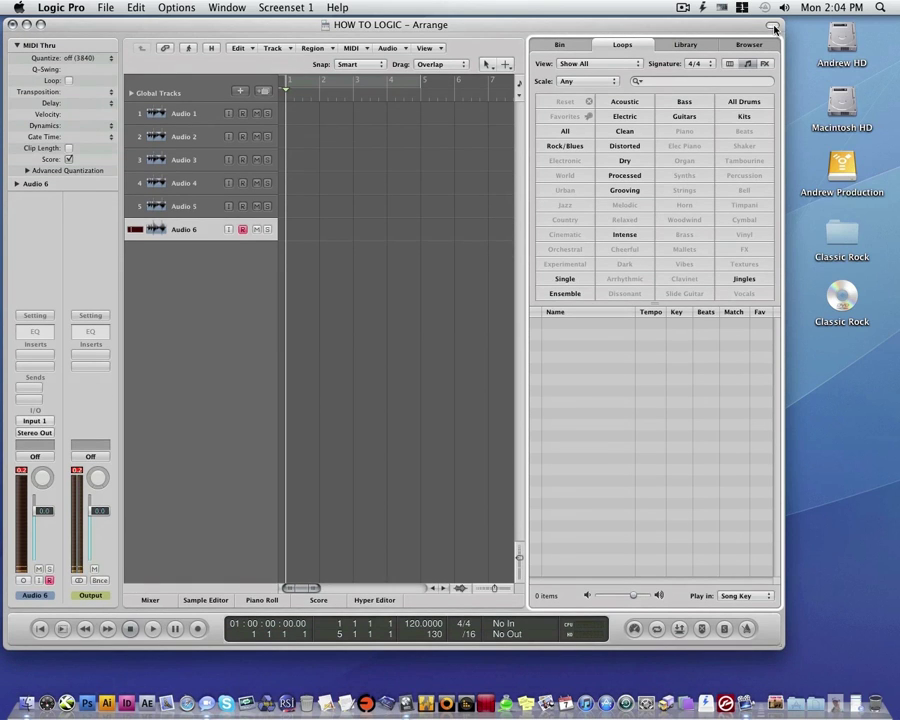
{"action": "left_click", "coordinate": [772, 25]}
{"action": "left_click", "coordinate": [766, 50]}
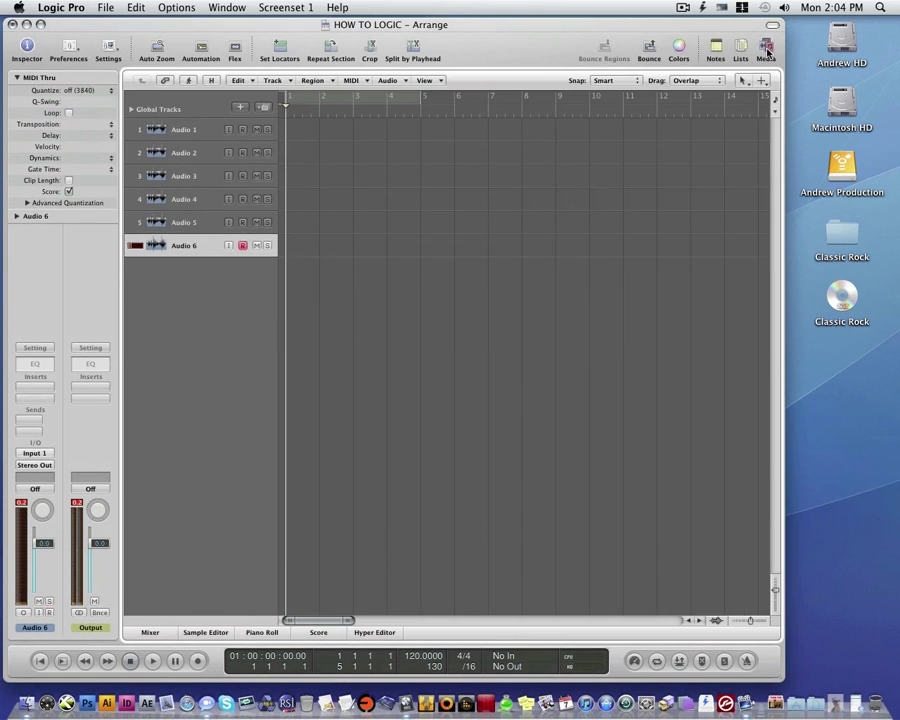
{"action": "left_click", "coordinate": [684, 77]}
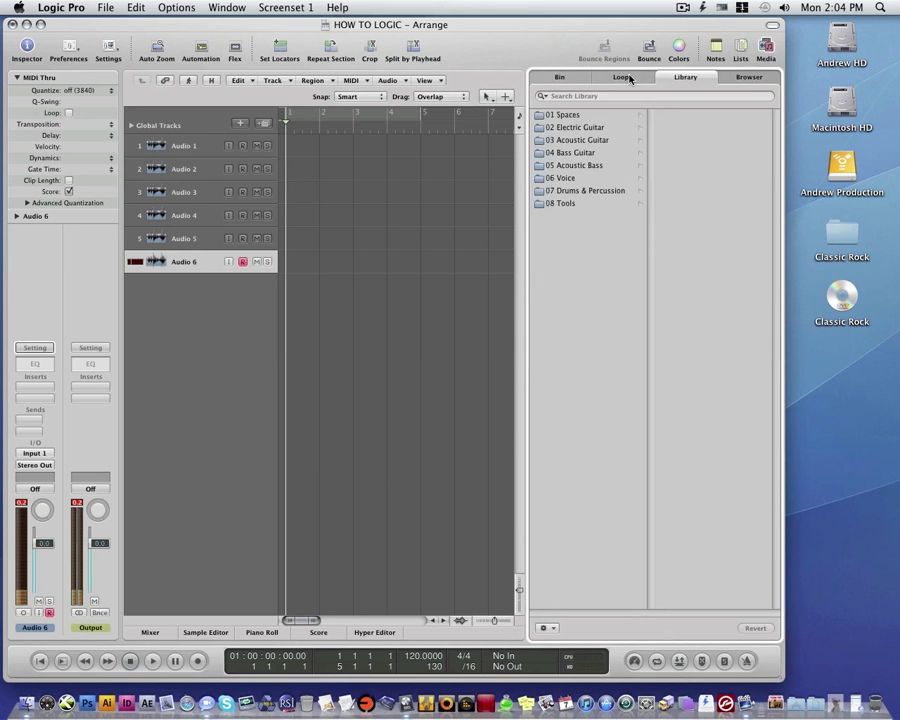
{"action": "left_click", "coordinate": [643, 78]}
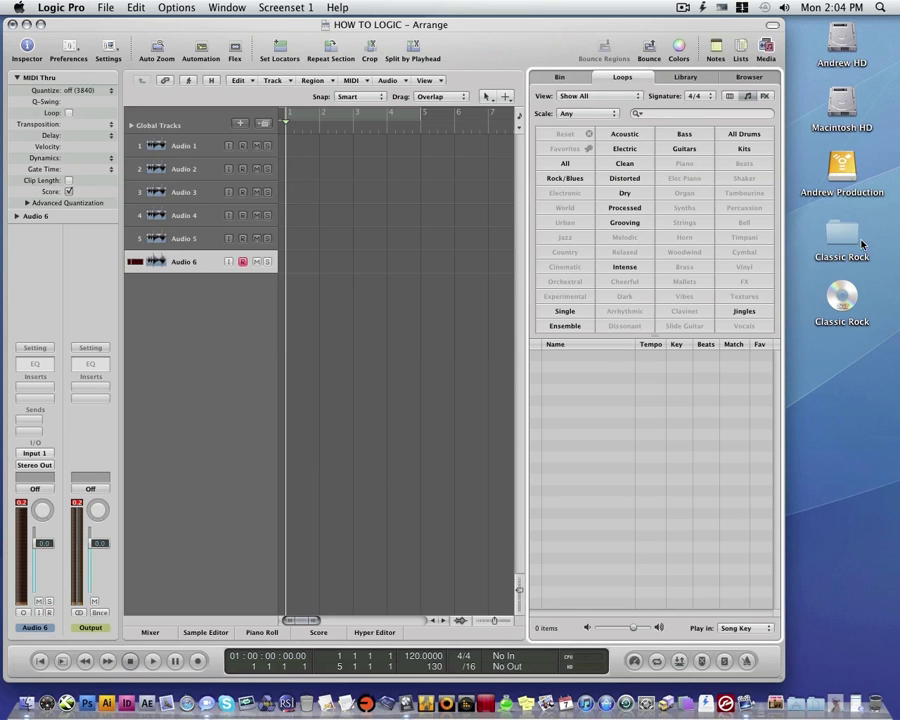
- Reopen the Classic Rock folder and make its window smaller and lower beside Logic
{"action": "double_click", "coordinate": [842, 235]}
{"action": "mouse_move", "coordinate": [362, 33]}
{"action": "left_mouse_down"}
{"action": "mouse_move", "coordinate": [362, 198]}
{"action": "mouse_move", "coordinate": [359, 172]}
{"action": "left_mouse_up"}
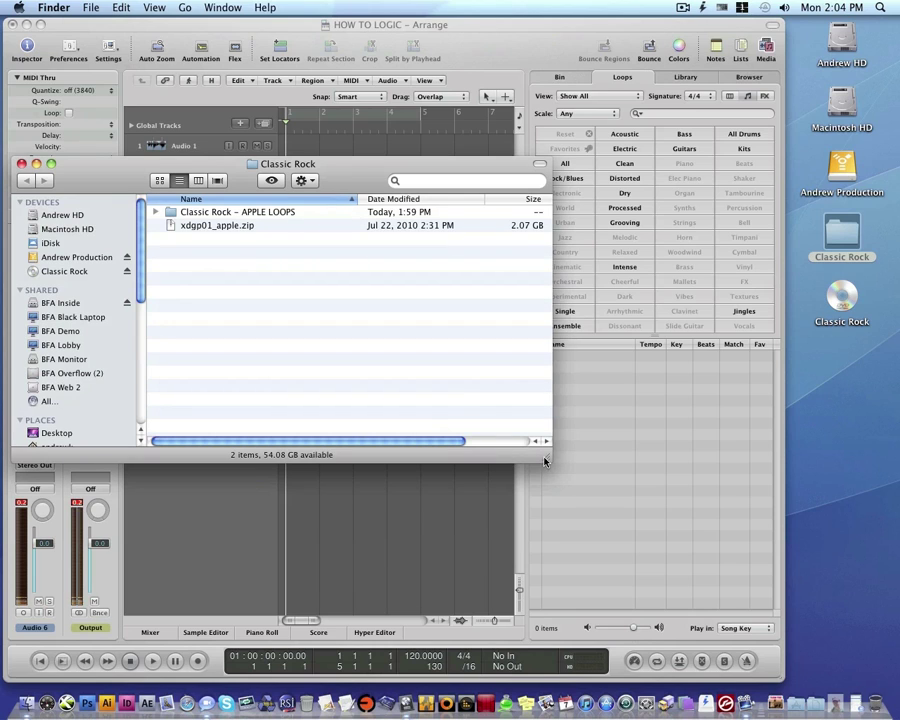
{"action": "left_click_drag", "start_coordinate": [545, 461], "coordinate": [499, 464]}
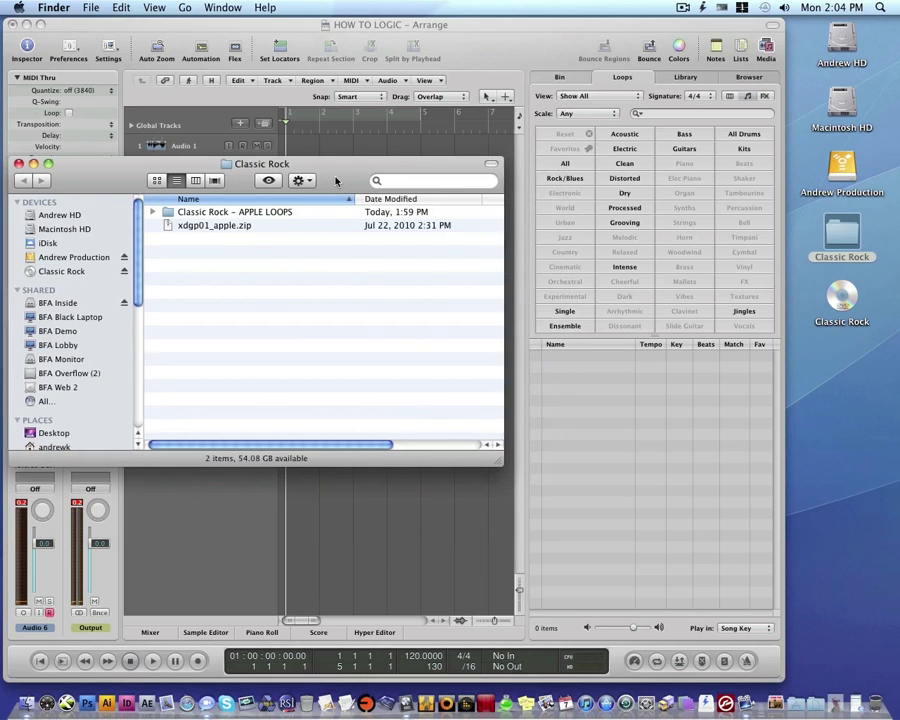
{"action": "left_click_drag", "start_coordinate": [336, 180], "coordinate": [336, 176]}
- Check the Classic Rock - APPLE LOOPS subfolders, then drop the folder into Logic's loop browser
{"action": "left_click", "coordinate": [250, 207]}
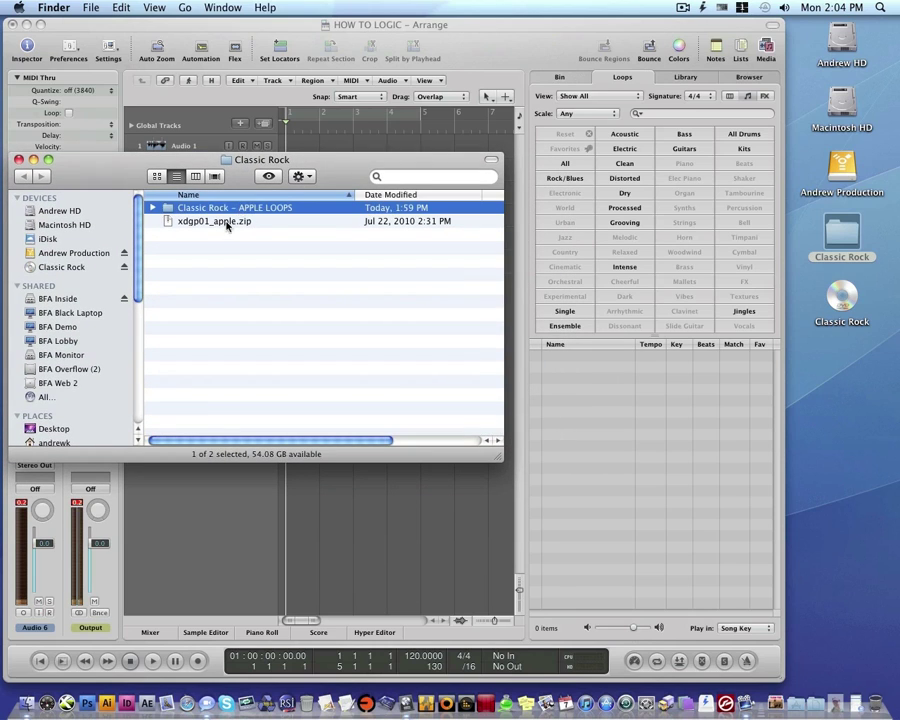
{"action": "left_click", "coordinate": [153, 208]}
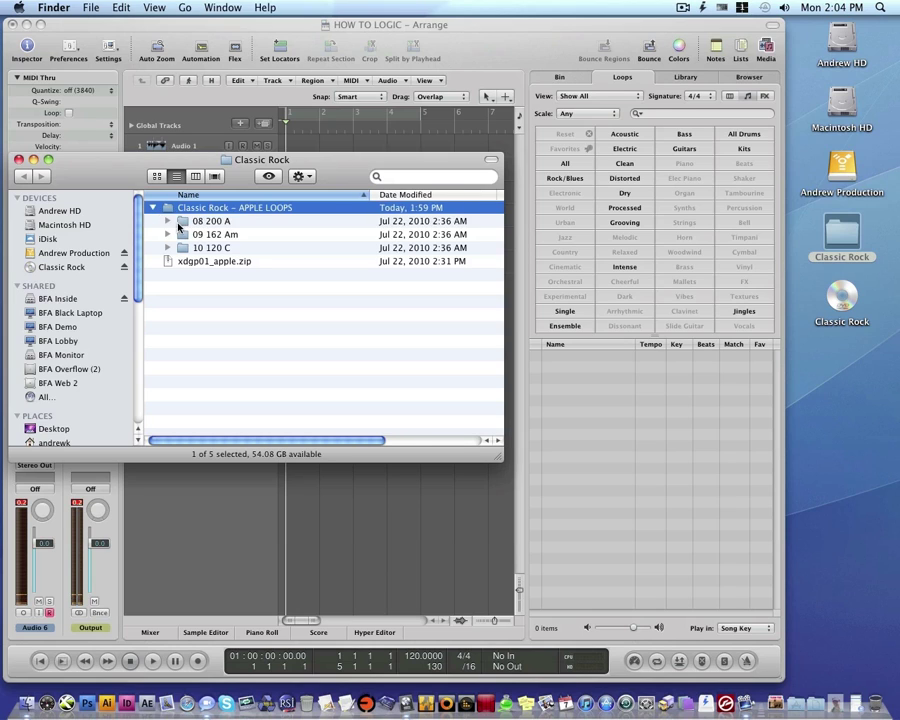
{"action": "key", "text": "Down"}
{"action": "key", "text": "Down"}
{"action": "left_click", "coordinate": [153, 208]}
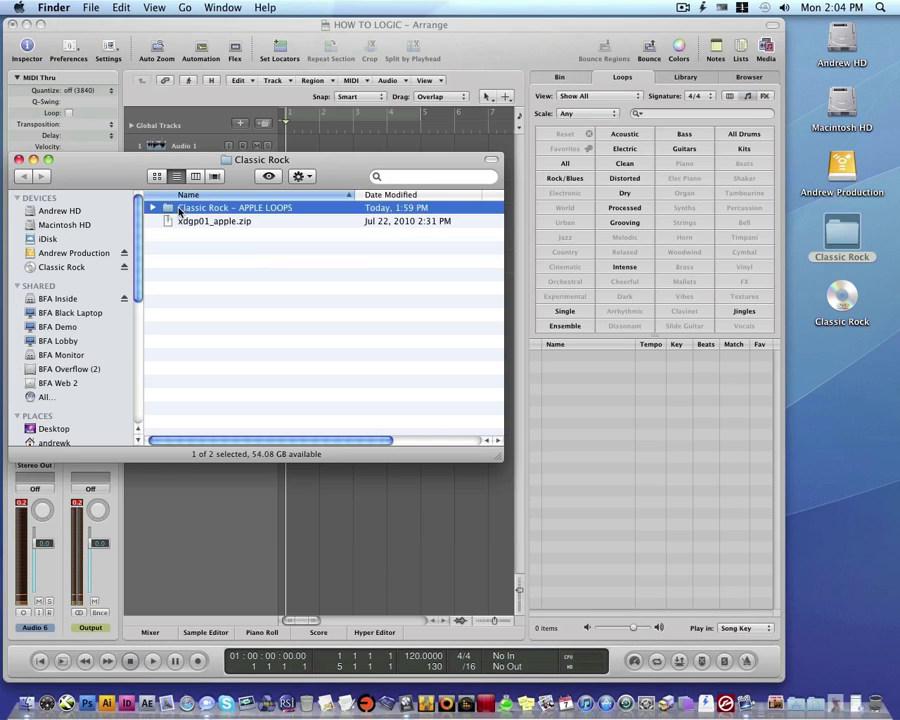
{"action": "left_click_drag", "start_coordinate": [170, 210], "coordinate": [543, 252]}
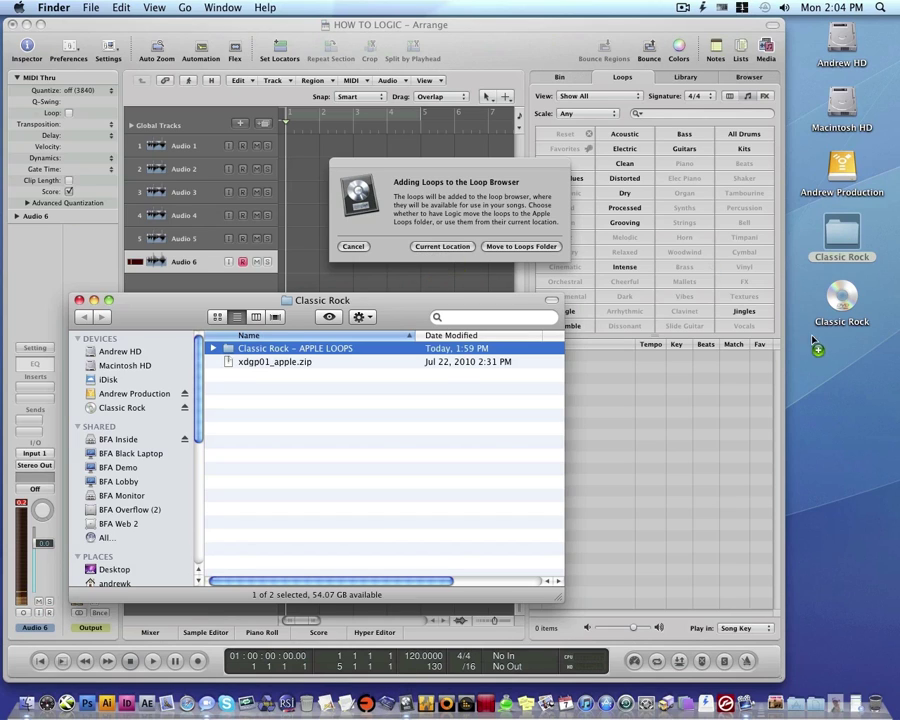
- Back in Logic, move the Adding Loops prompt aside and choose Move to Loops Folder
{"action": "left_click_drag", "start_coordinate": [814, 343], "coordinate": [830, 237]}
{"action": "left_click_drag", "start_coordinate": [830, 237], "coordinate": [489, 254]}
{"action": "left_click", "coordinate": [507, 218]}
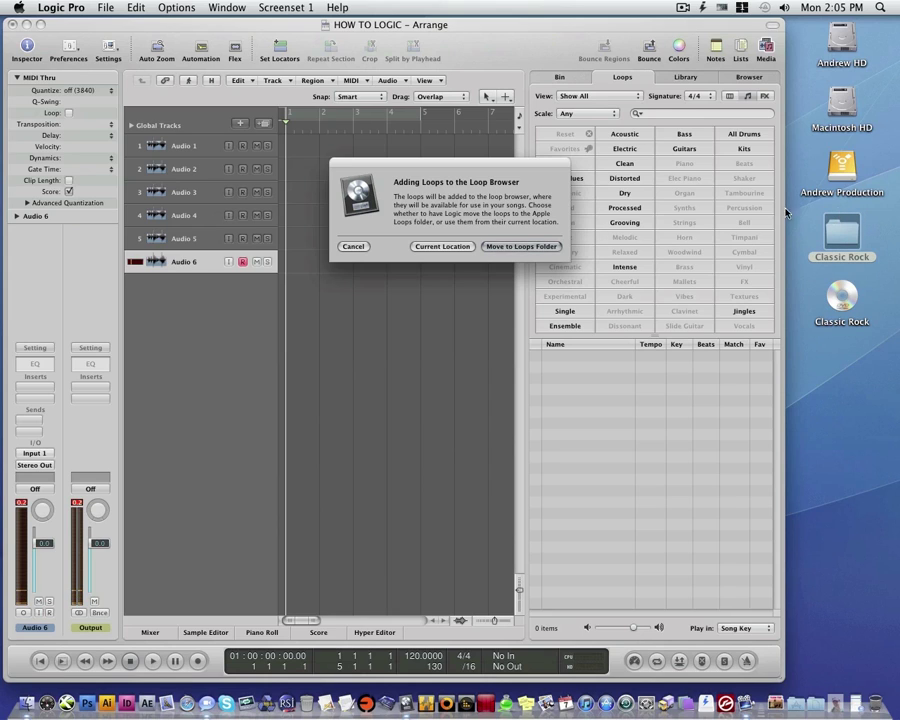
{"action": "left_click_drag", "start_coordinate": [492, 182], "coordinate": [438, 215]}
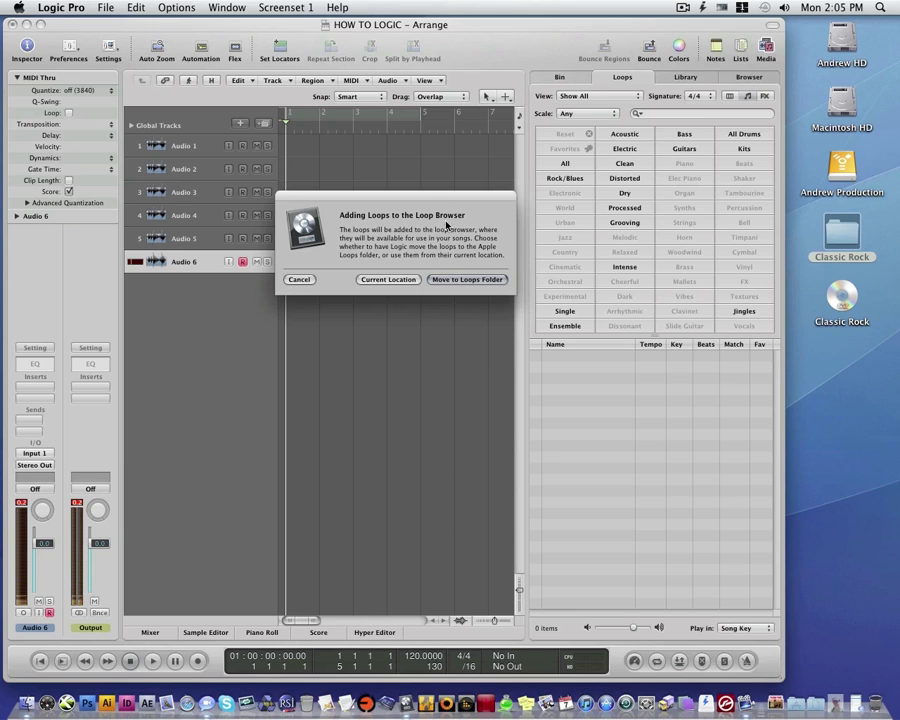
{"action": "left_click", "coordinate": [467, 280]}
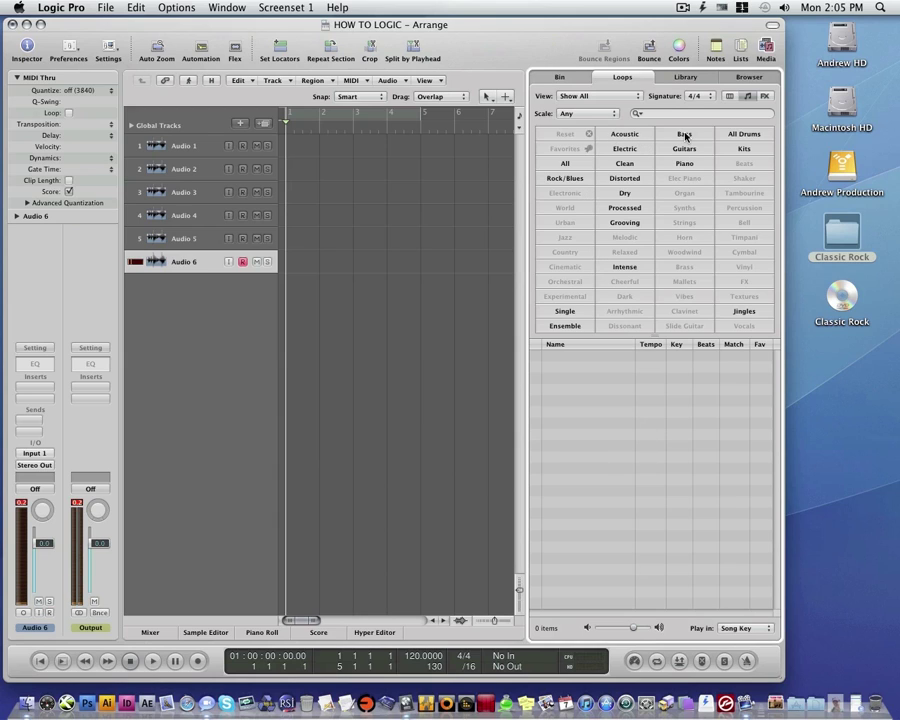
{"action": "left_click", "coordinate": [625, 148]}
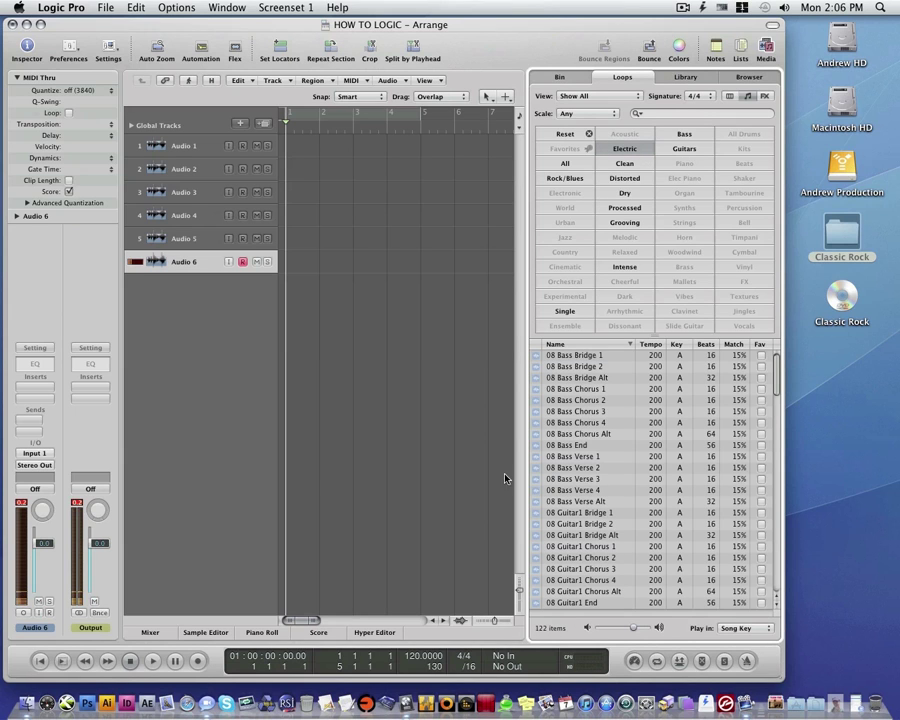
{"action": "scroll", "coordinate": [581, 404], "scroll_direction": "down", "scroll_amount": 5}
{"action": "scroll", "coordinate": [584, 402], "scroll_direction": "down", "scroll_amount": 5}
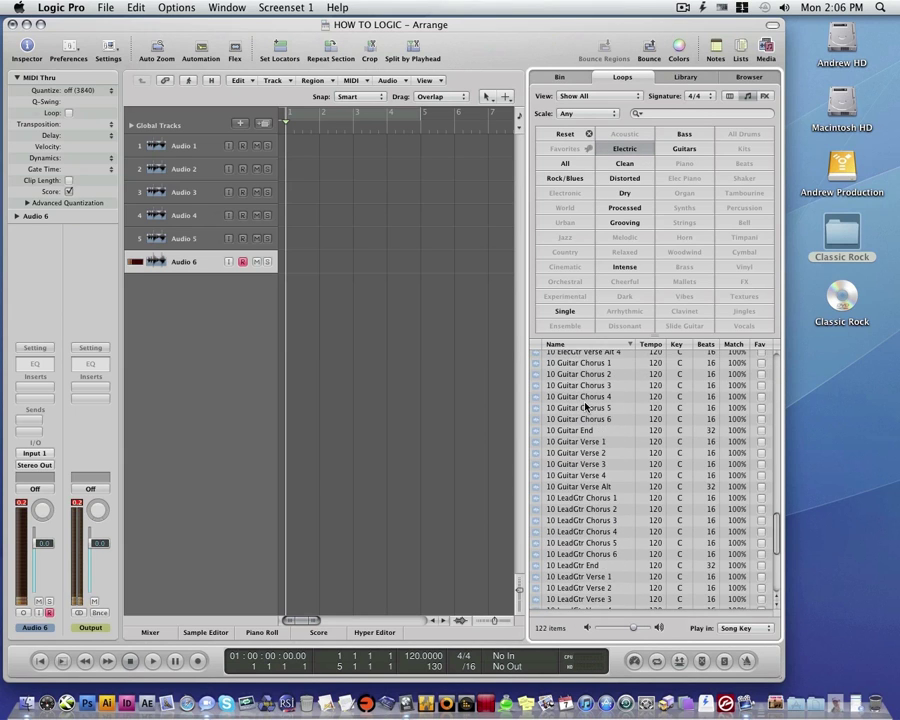
{"action": "scroll", "coordinate": [586, 405], "scroll_direction": "down", "scroll_amount": 5}
{"action": "scroll", "coordinate": [586, 408], "scroll_direction": "up", "scroll_amount": 10}
{"action": "scroll", "coordinate": [586, 408], "scroll_direction": "up", "scroll_amount": 8}
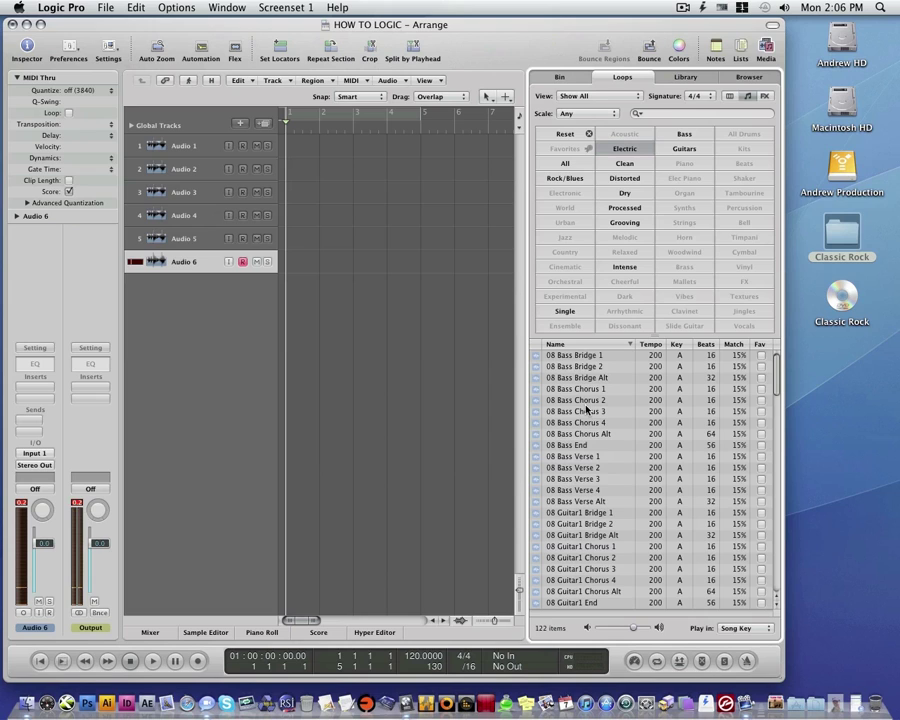
{"action": "left_click", "coordinate": [626, 152]}
{"action": "left_click", "coordinate": [628, 178]}
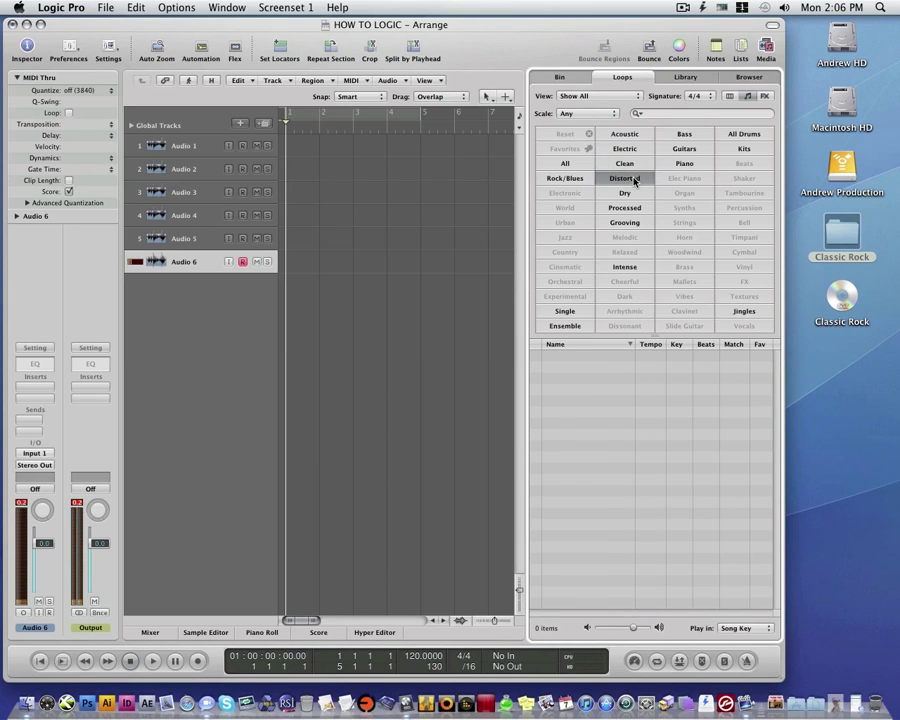
{"action": "scroll", "coordinate": [626, 437], "scroll_direction": "down", "scroll_amount": 5}
{"action": "scroll", "coordinate": [626, 437], "scroll_direction": "down", "scroll_amount": 5}
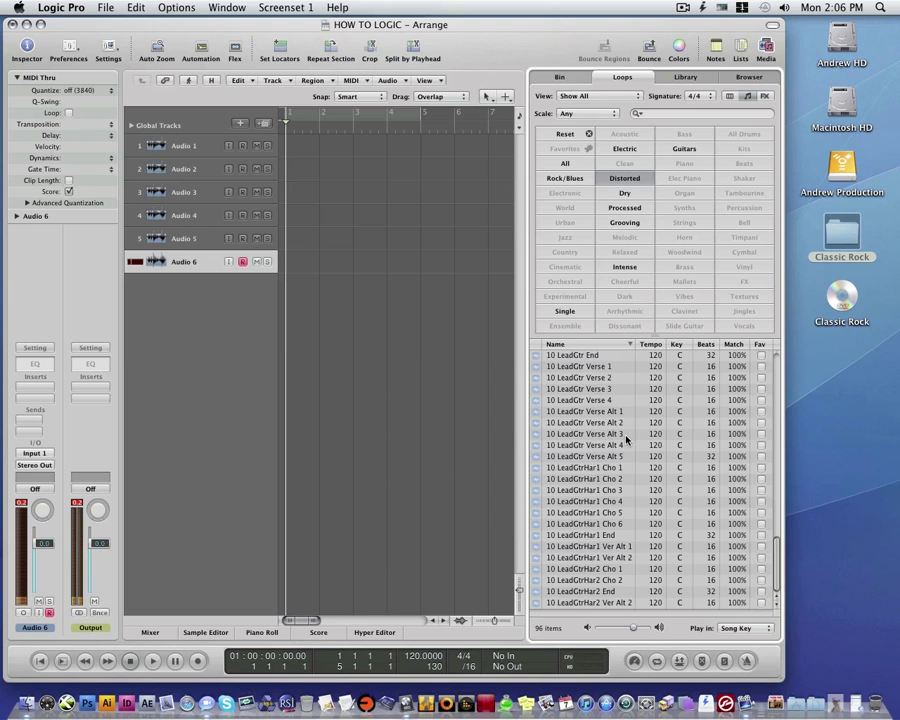
{"action": "scroll", "coordinate": [626, 437], "scroll_direction": "up", "scroll_amount": 10}
{"action": "scroll", "coordinate": [626, 437], "scroll_direction": "up", "scroll_amount": 2}
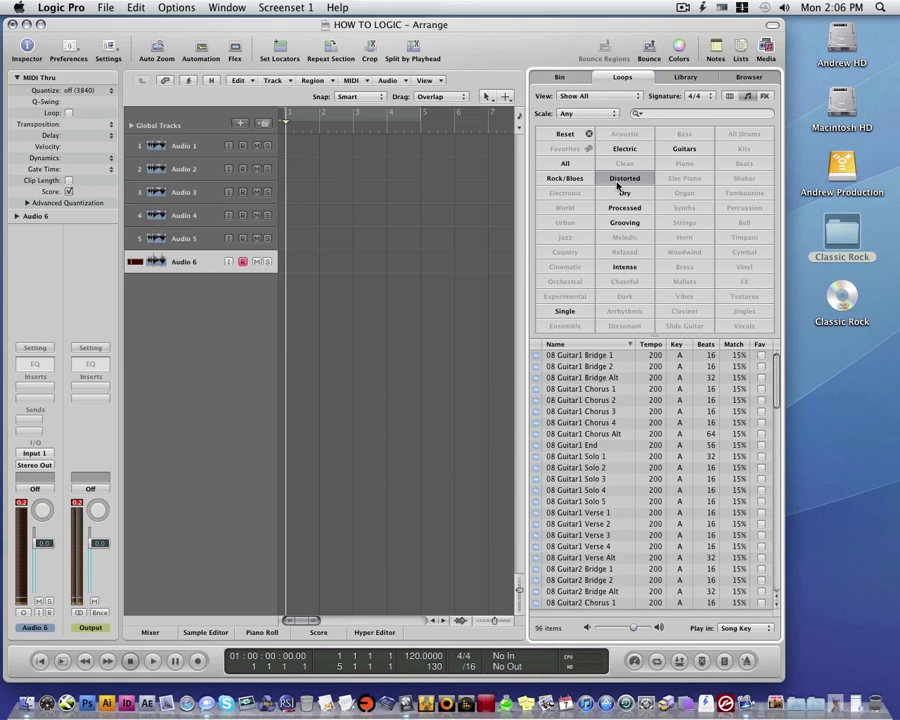
{"action": "left_click", "coordinate": [624, 179]}
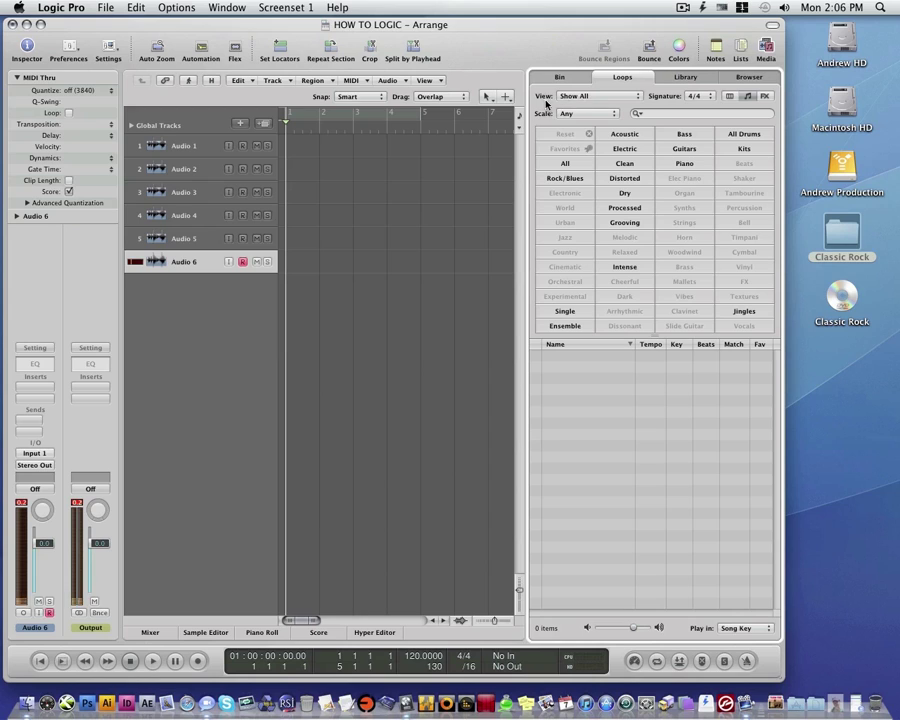
- Limit the loop browser to Classic Rock and filter by the Acoustic keyword, listing 39 drum loops
{"action": "left_click", "coordinate": [589, 99]}
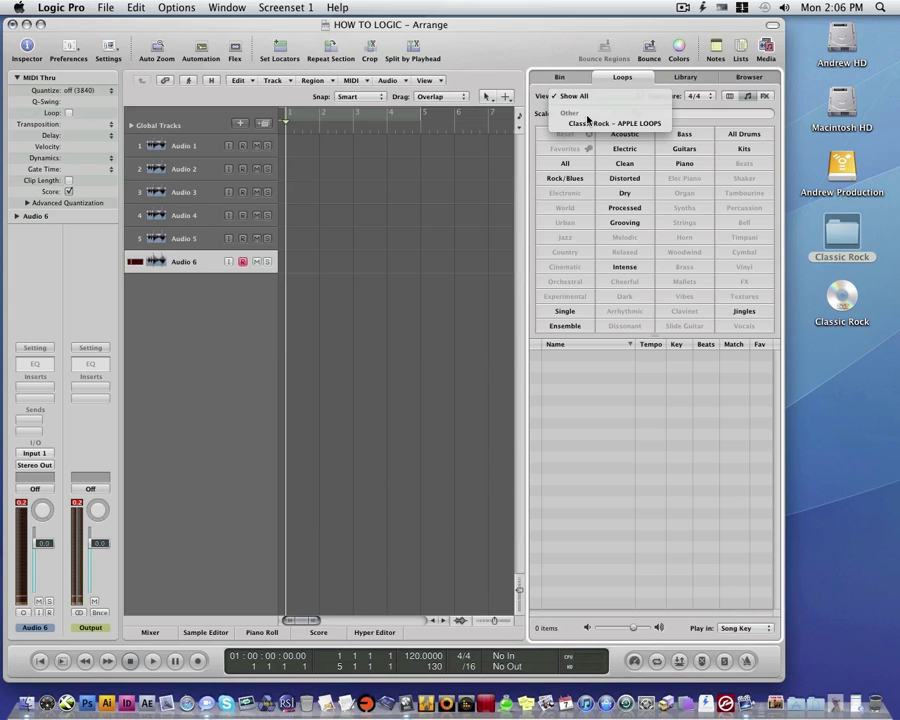
{"action": "left_click", "coordinate": [578, 124]}
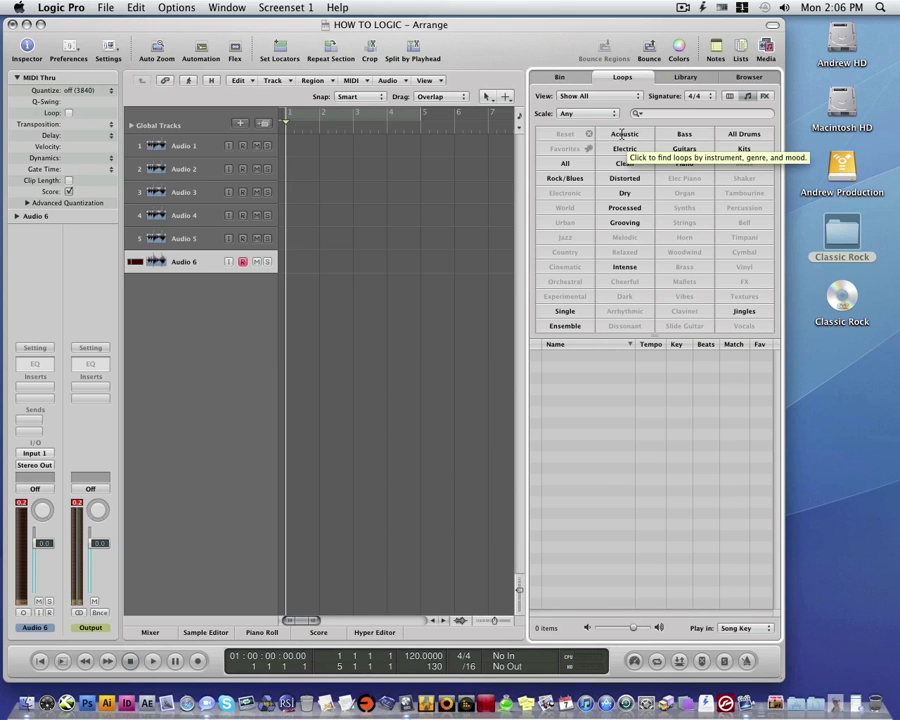
{"action": "left_click", "coordinate": [623, 133]}
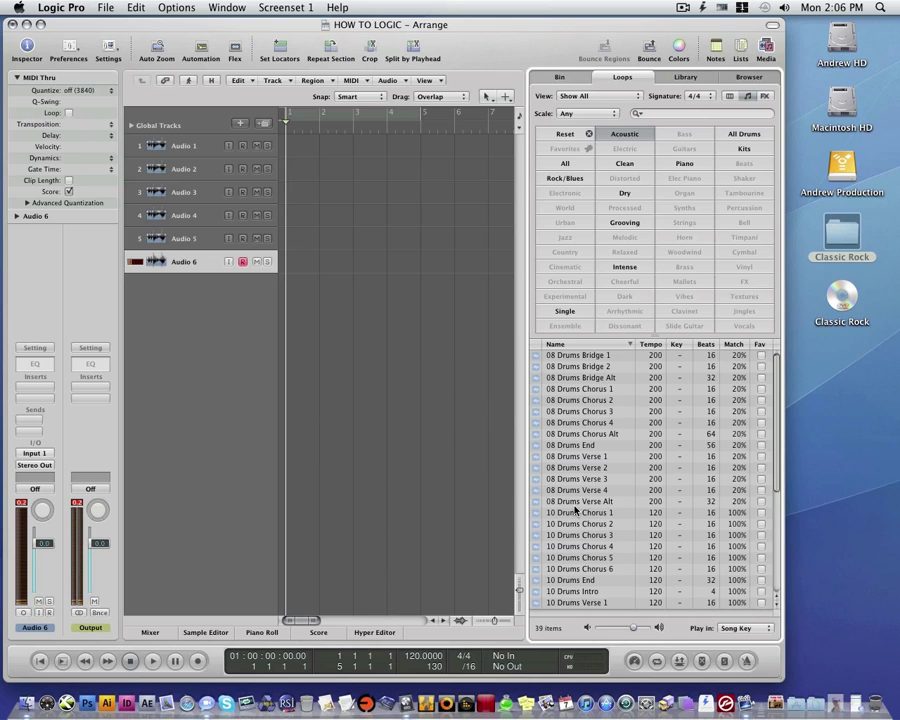
- Preview the 08 Drums End, 08 Drums Verse 1 and 08 Drums Bridge Alt loops
{"action": "left_click", "coordinate": [573, 446]}
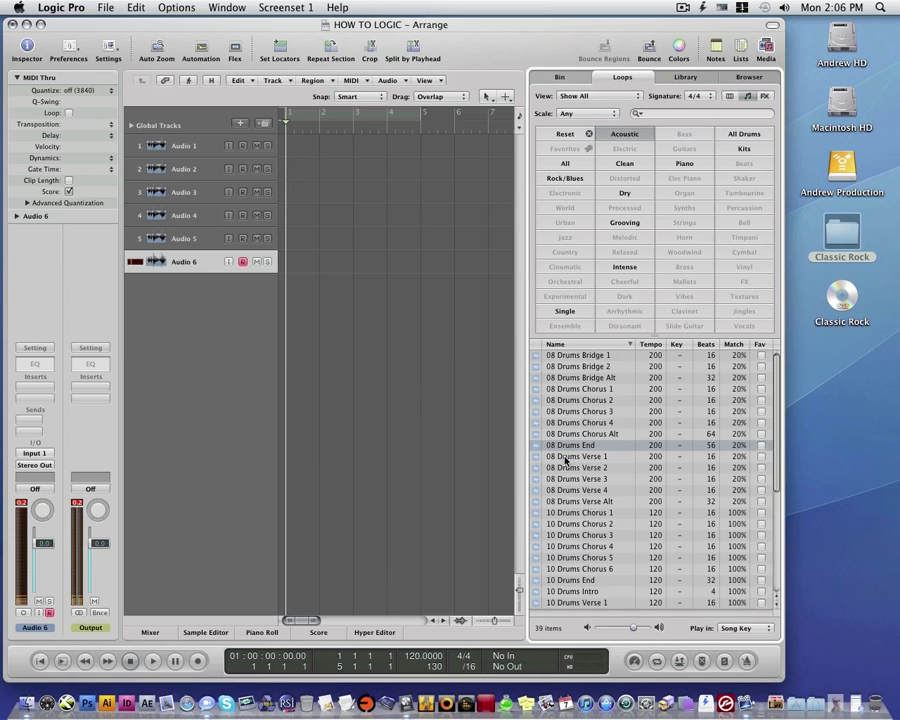
{"action": "left_click", "coordinate": [565, 460]}
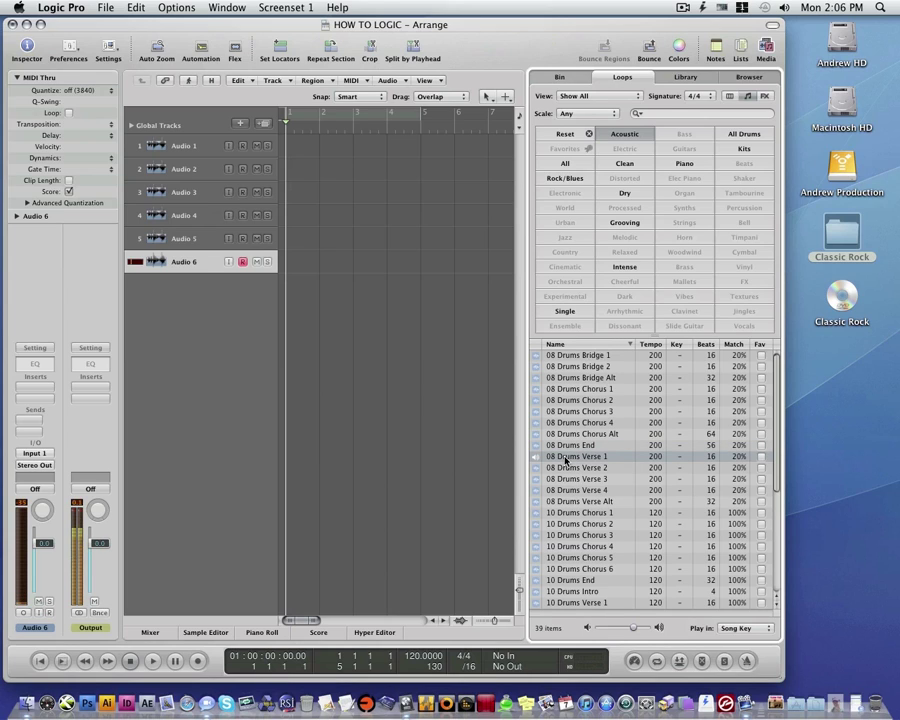
{"action": "left_click", "coordinate": [573, 380]}
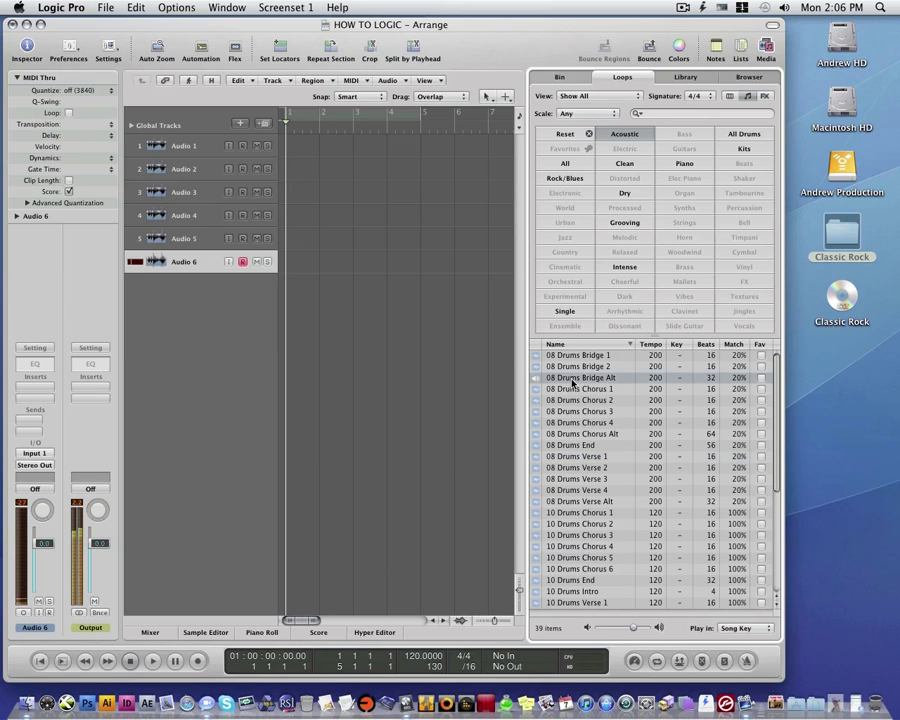